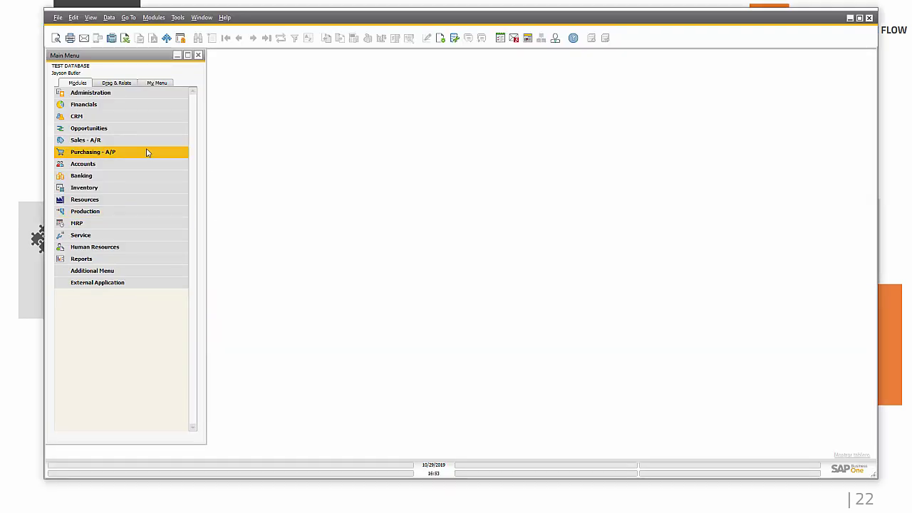
Load the latest sales order, 369, and generate its email draft with the Mailer icon.
click(143, 141)
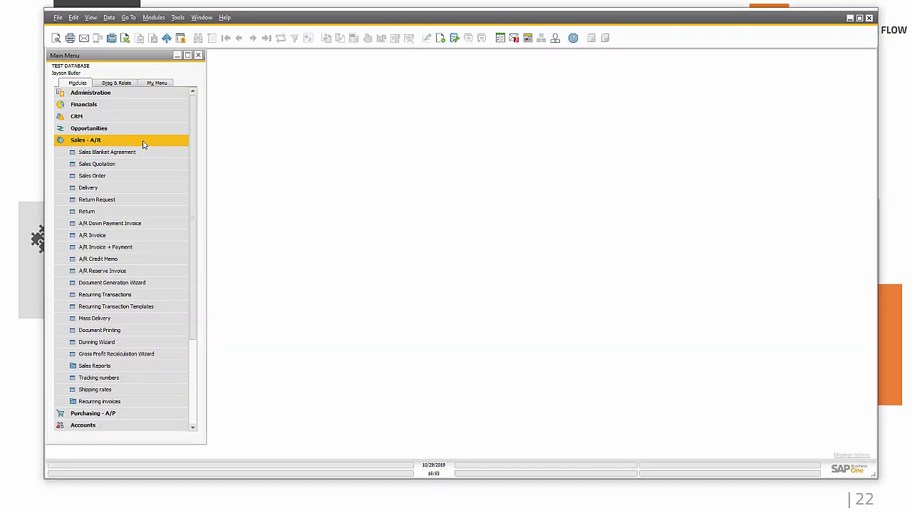
click(132, 181)
key(ctrl+Page_Down)
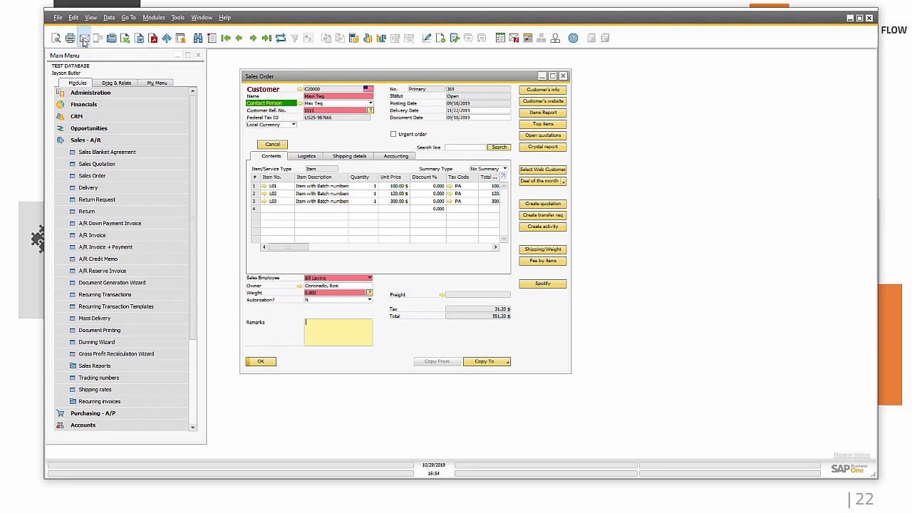
click(84, 39)
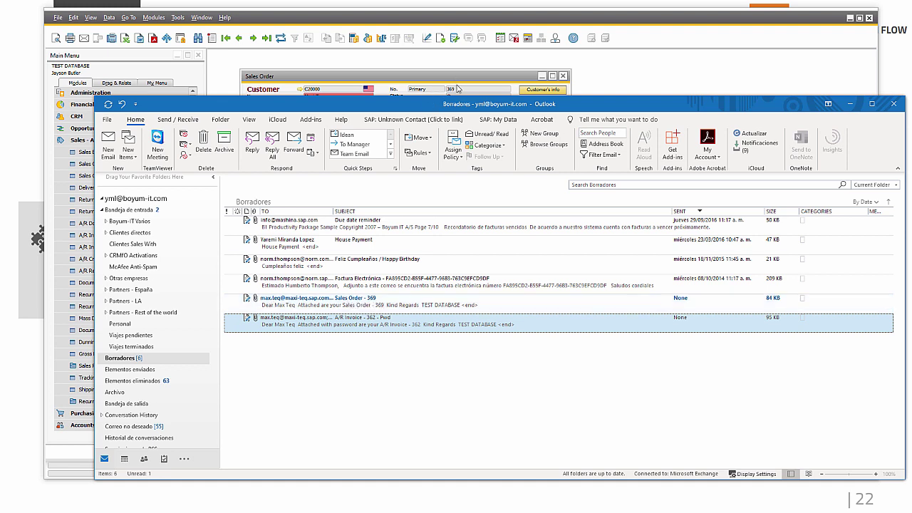
Open the Sales Order - 369 draft, bold the customer's name, then close without saving.
double_click(332, 303)
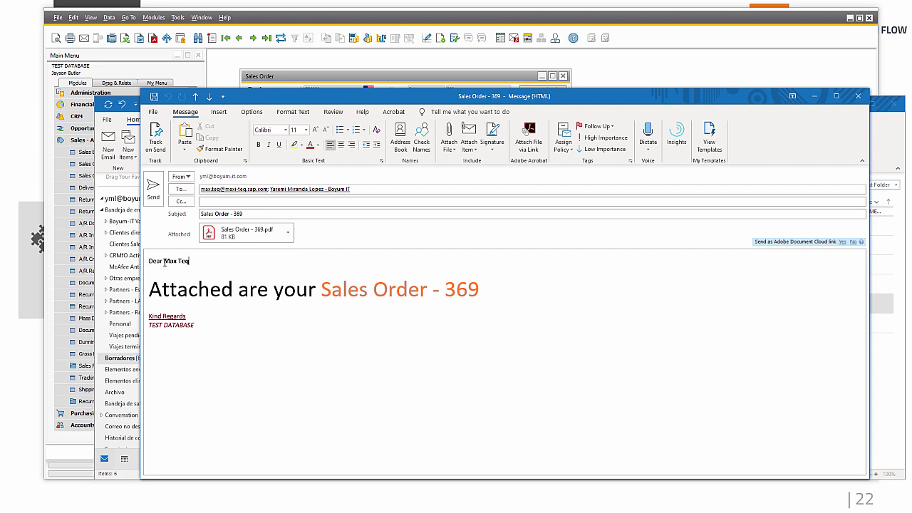
drag(189, 261, 164, 261)
key(ctrl+b)
click(210, 349)
click(856, 97)
click(458, 288)
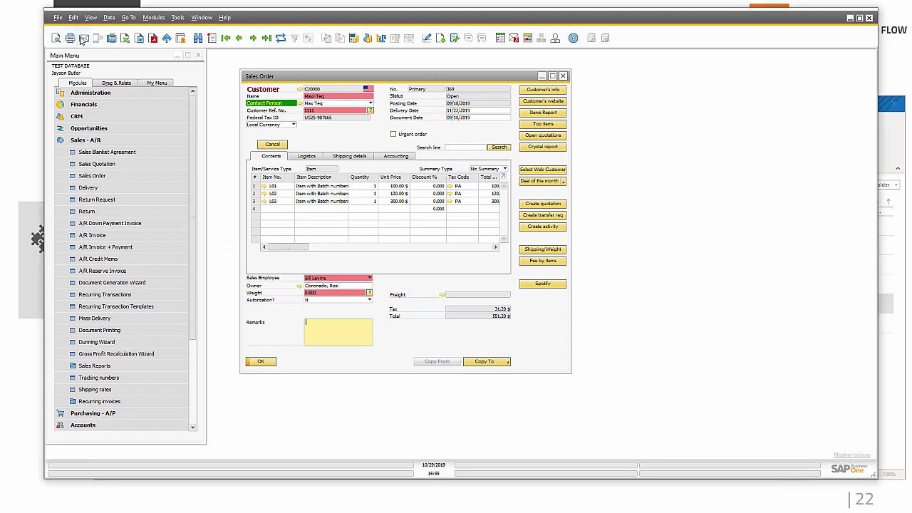
Search all sales orders, sort them by customer, and open the customer's order 247.
click(201, 39)
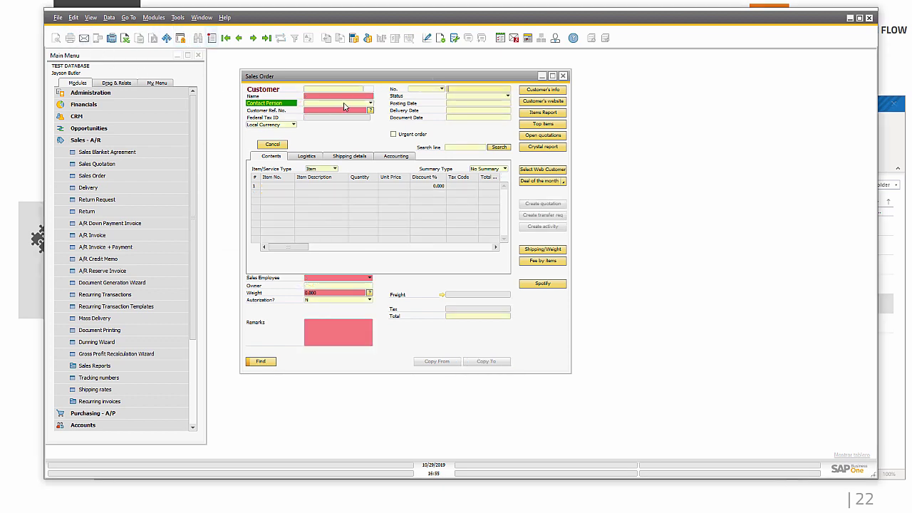
key(Return)
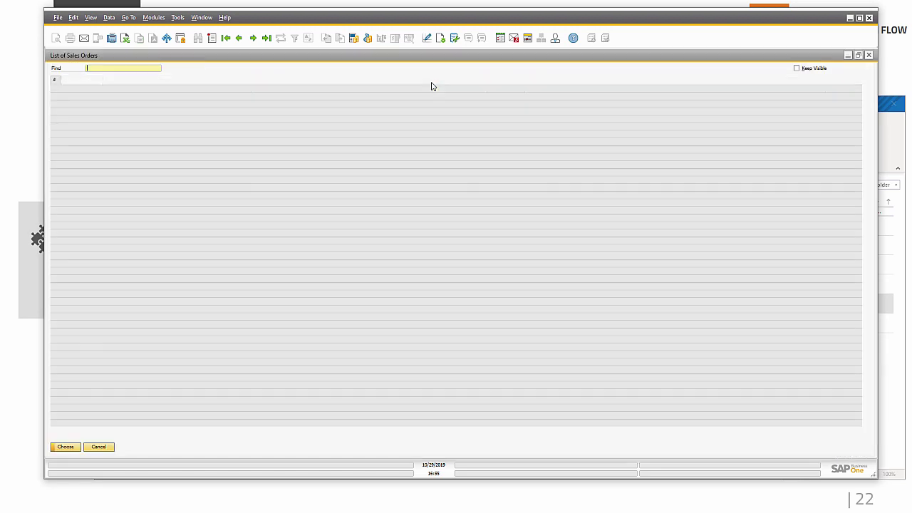
double_click(251, 79)
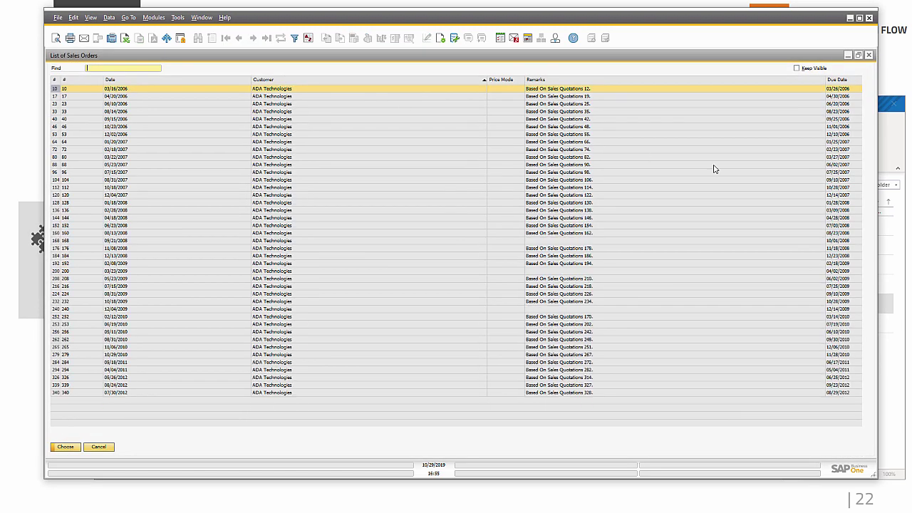
drag(867, 122, 865, 407)
double_click(274, 424)
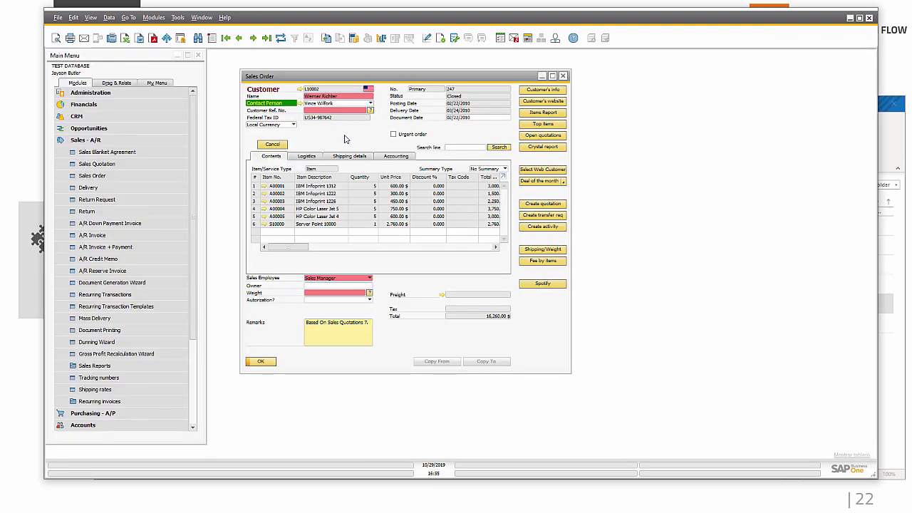
Email sales order 247 via Mailer and read the newest 'New customer' alert.
click(84, 38)
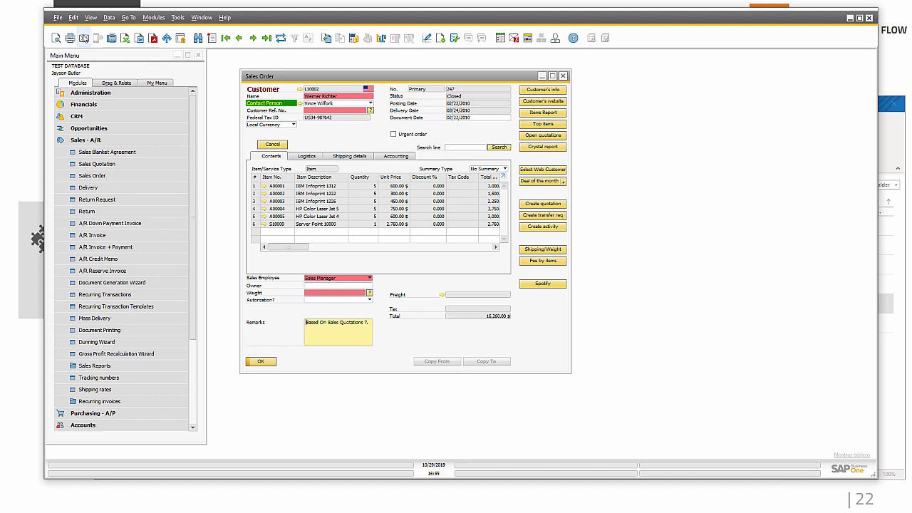
click(84, 38)
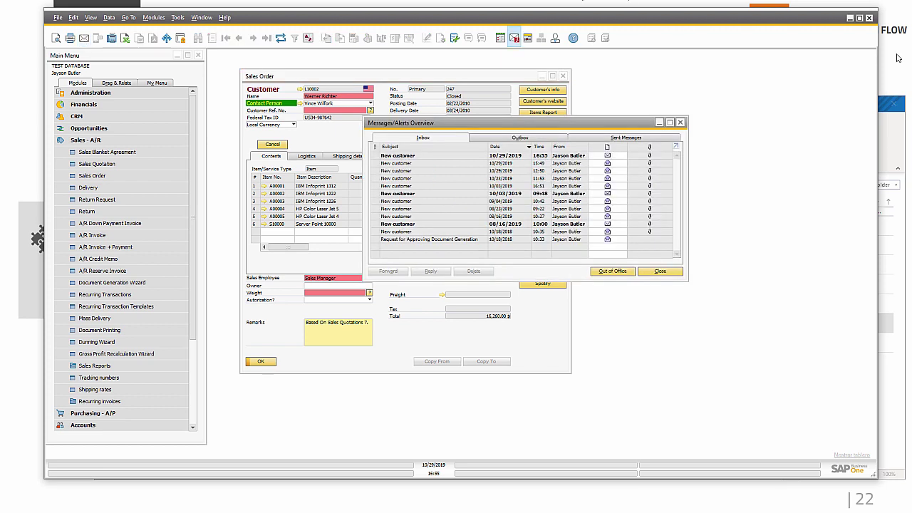
click(400, 157)
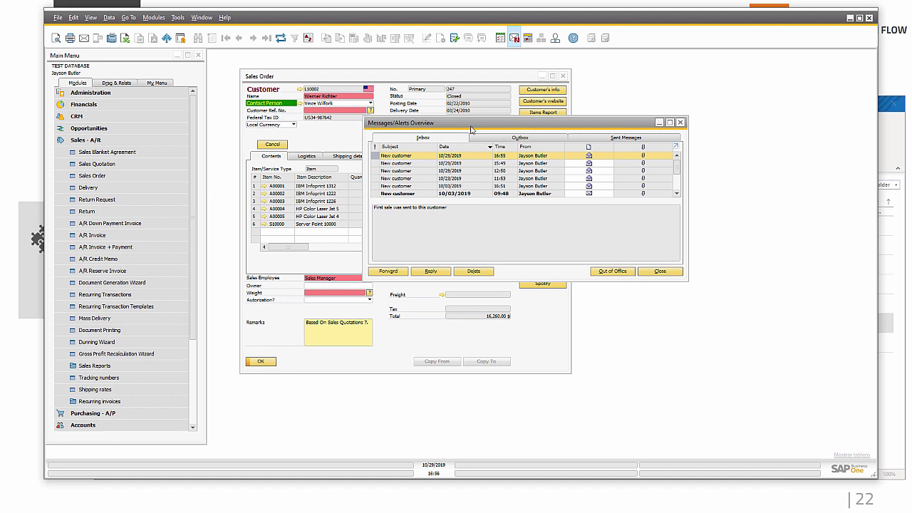
Close Messages/Alerts and open the Activity form under Accounts.
click(680, 123)
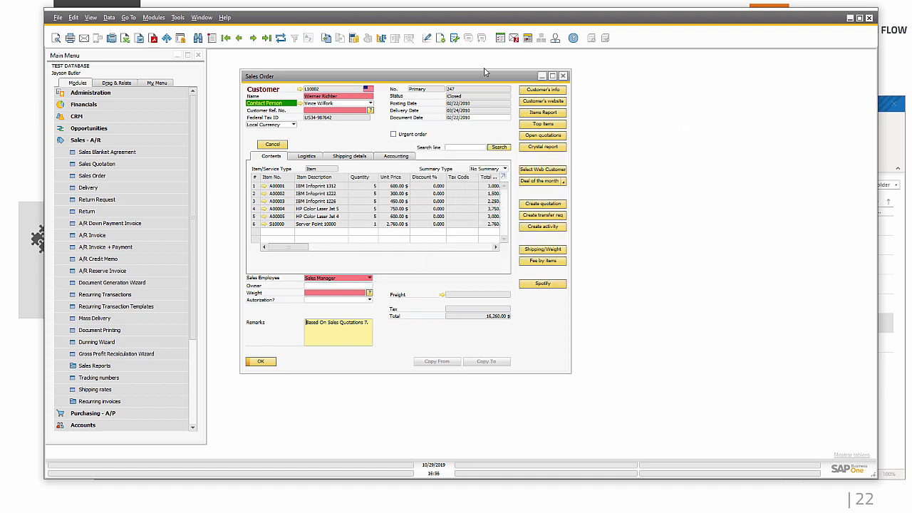
click(85, 140)
click(124, 165)
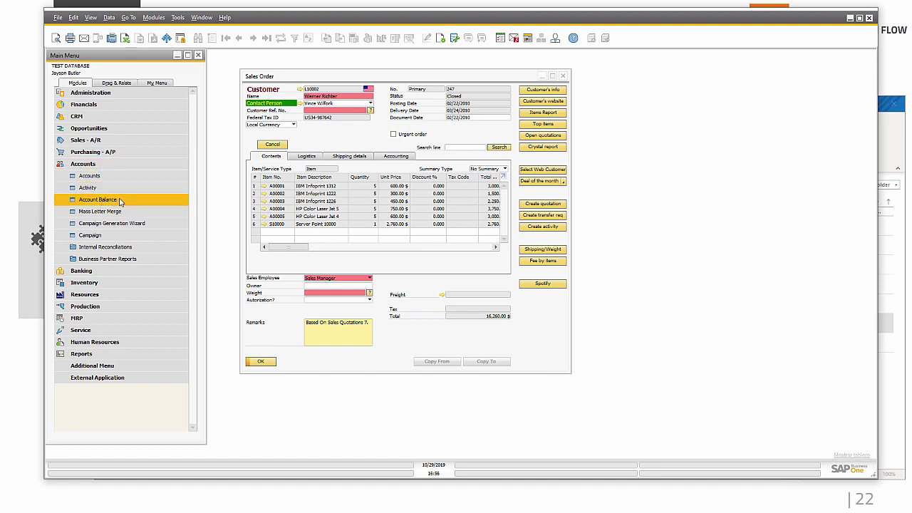
click(132, 191)
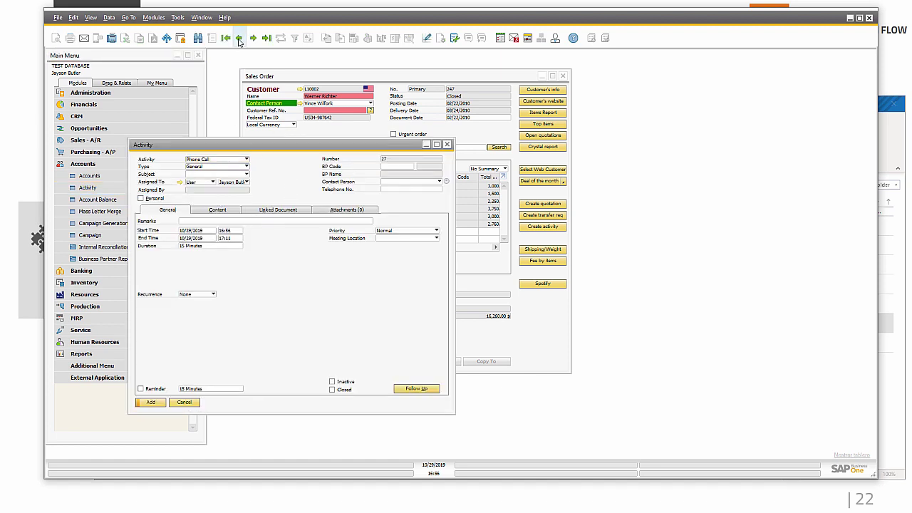
Review activity 26's Content, Linked Document and Attachments tabs, then cancel.
click(238, 38)
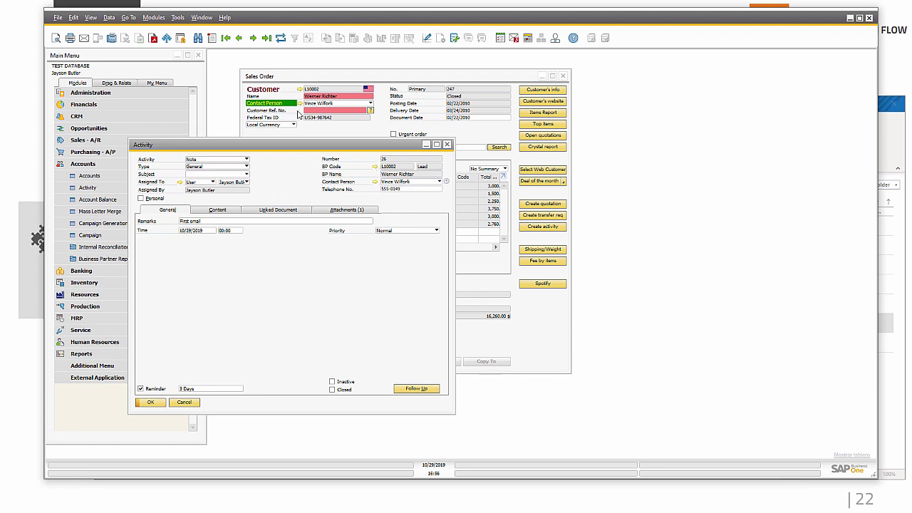
click(218, 211)
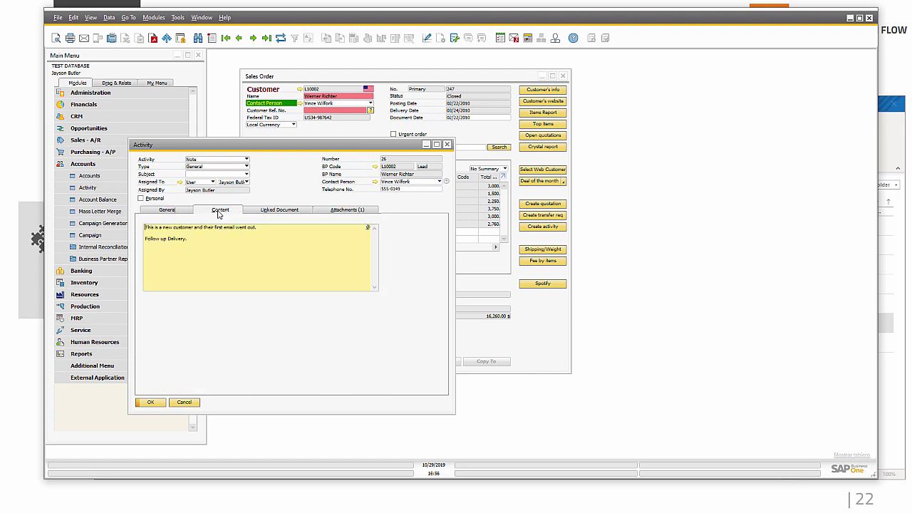
click(300, 211)
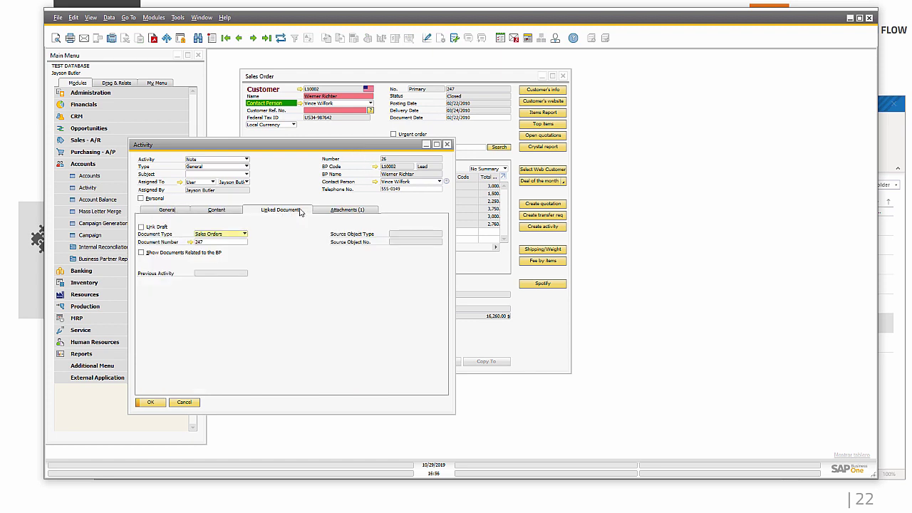
click(356, 210)
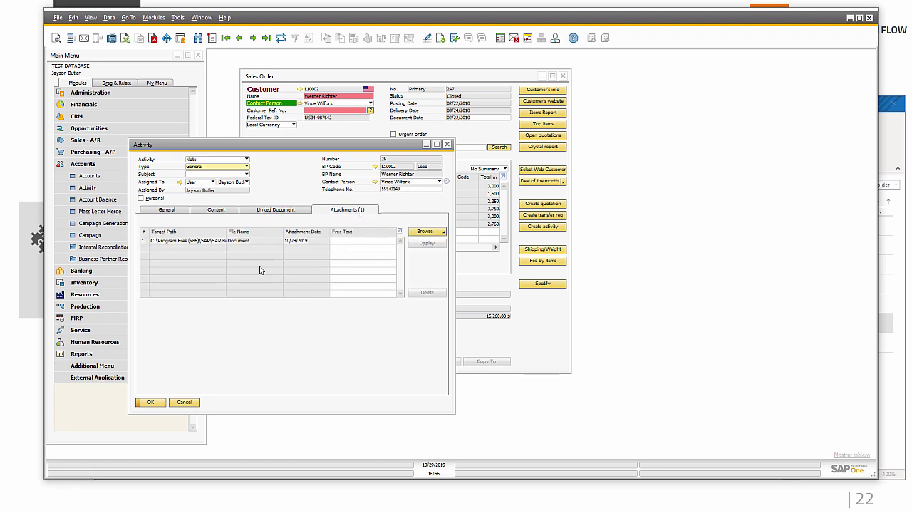
click(222, 216)
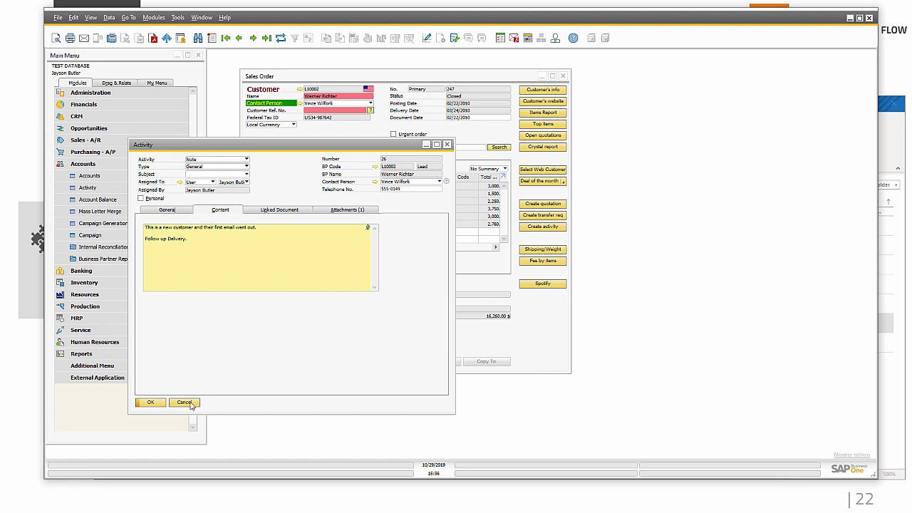
click(189, 404)
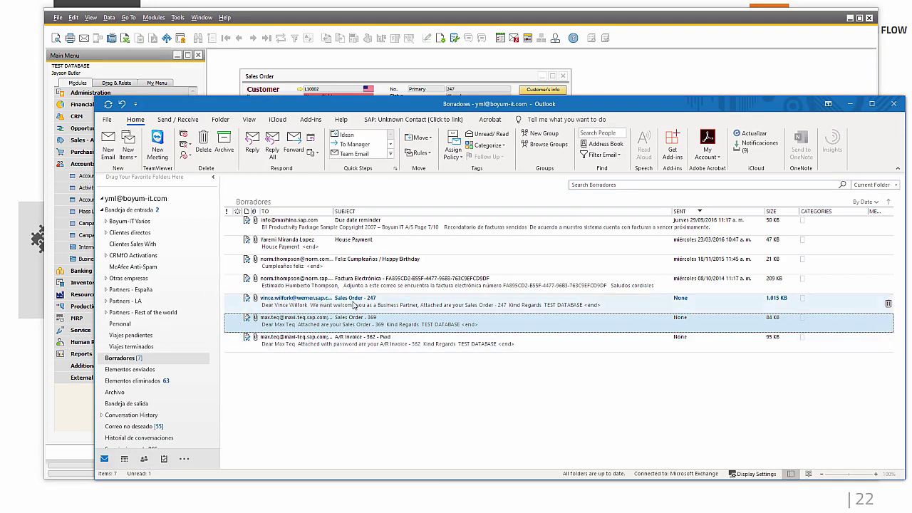
Open the Sales Order - 247 draft from Borradores.
click(358, 302)
double_click(358, 302)
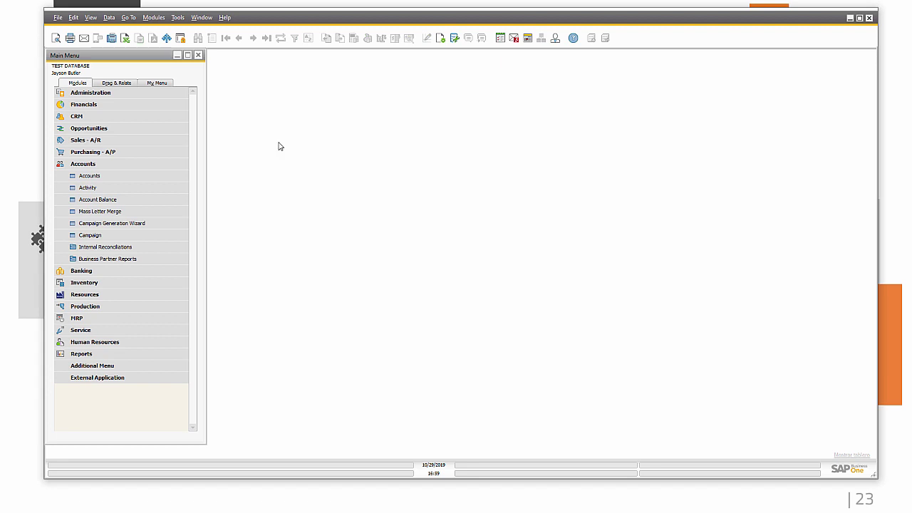
Open Mass Delivery under Sales - A/R and list the Select Document types.
click(129, 166)
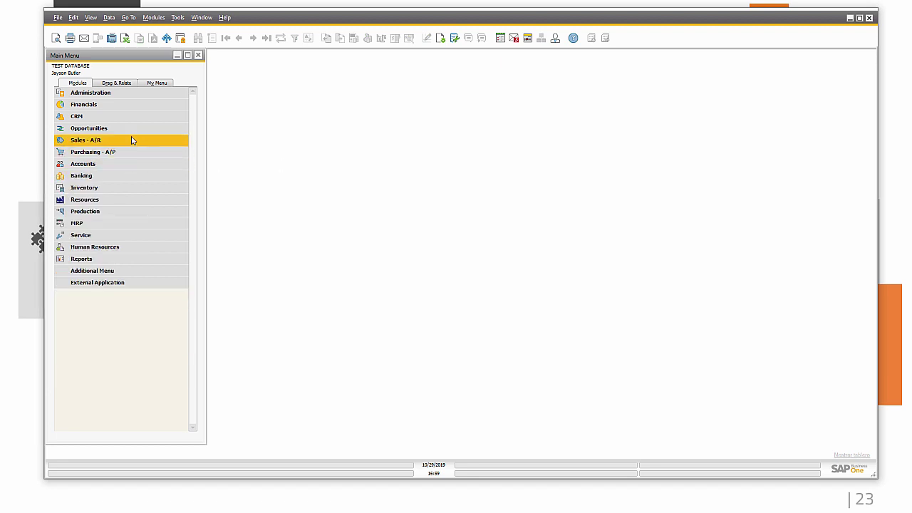
click(136, 141)
click(128, 319)
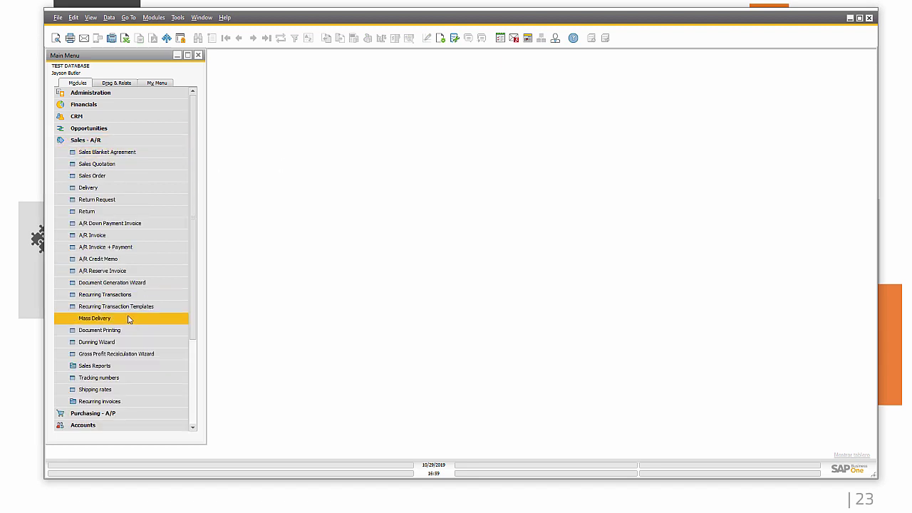
click(466, 126)
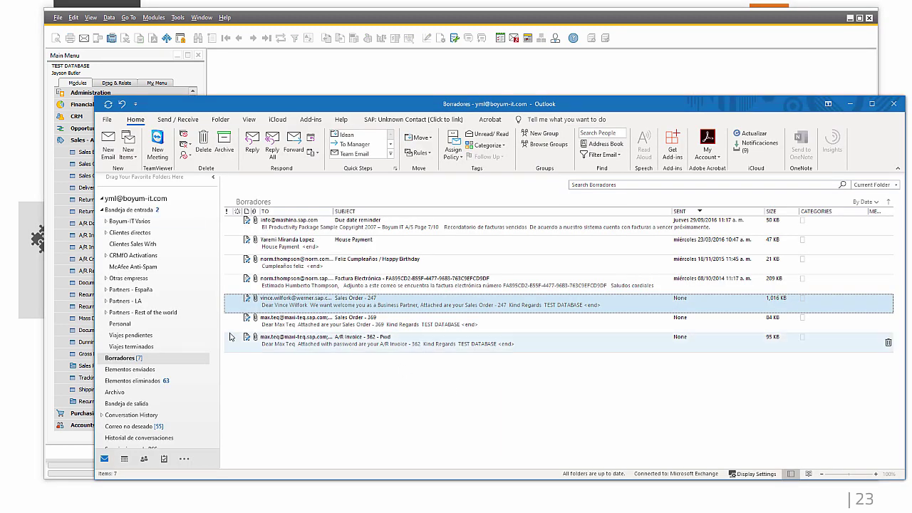
mouse_move(393, 226)
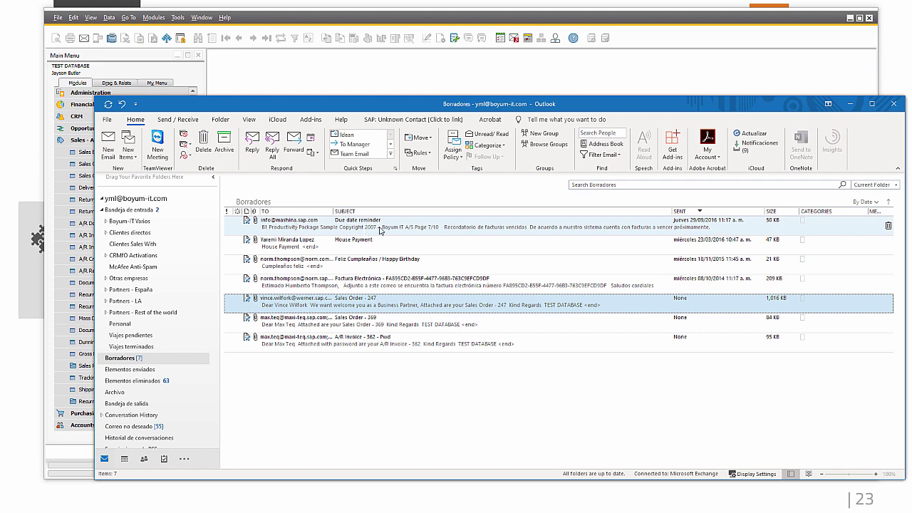
Review the Due date reminder draft, close it without saving, and minimize Outlook.
double_click(381, 228)
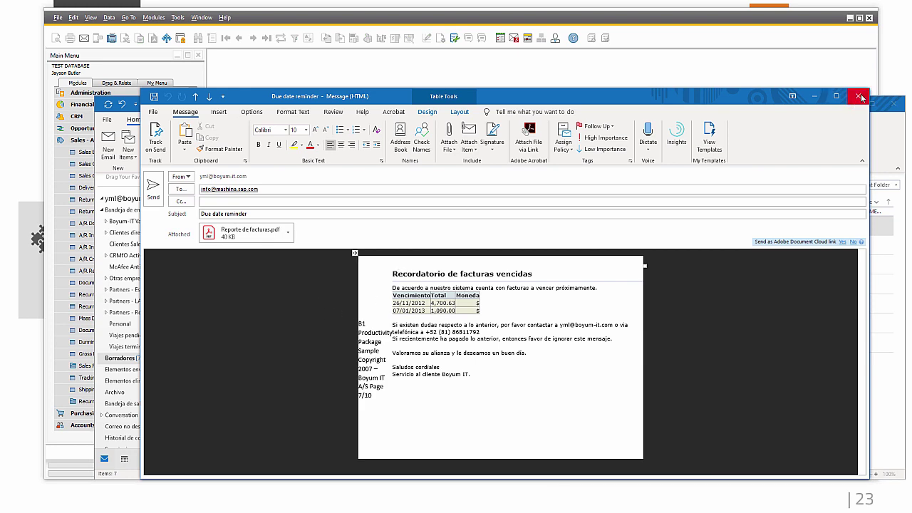
click(858, 95)
click(459, 289)
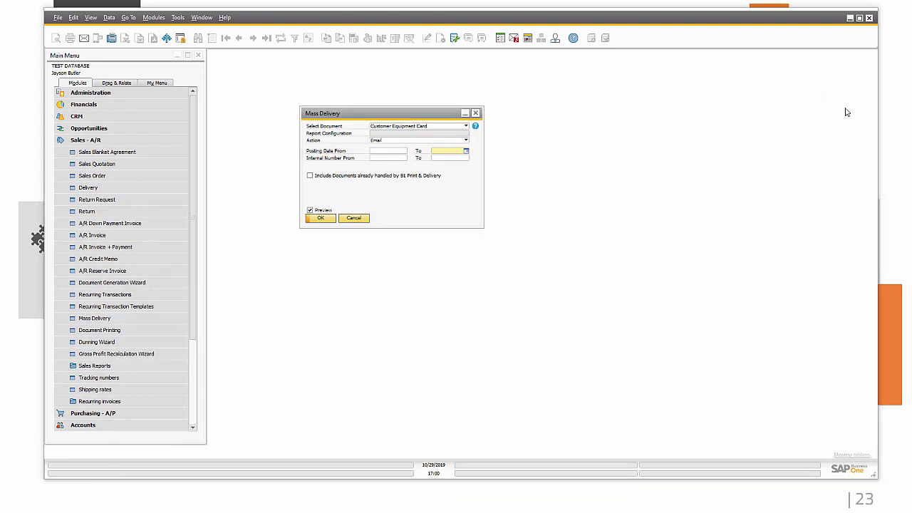
click(851, 104)
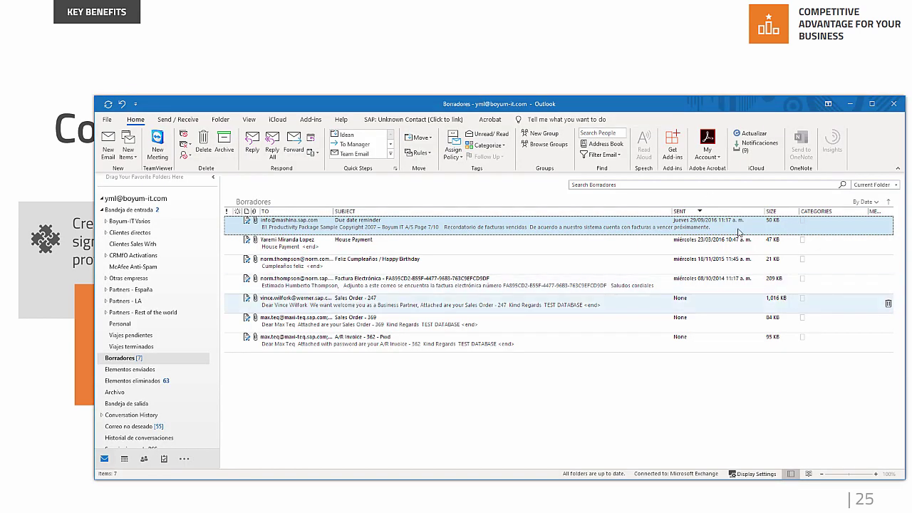
Open the A/R Invoice - 362 - Pwd draft and launch its PDF attachment.
click(419, 342)
double_click(419, 342)
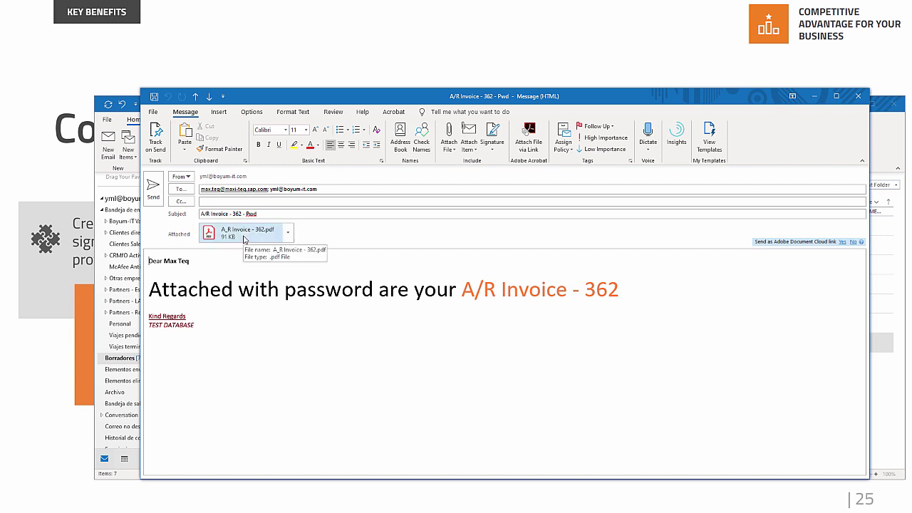
click(243, 239)
double_click(243, 239)
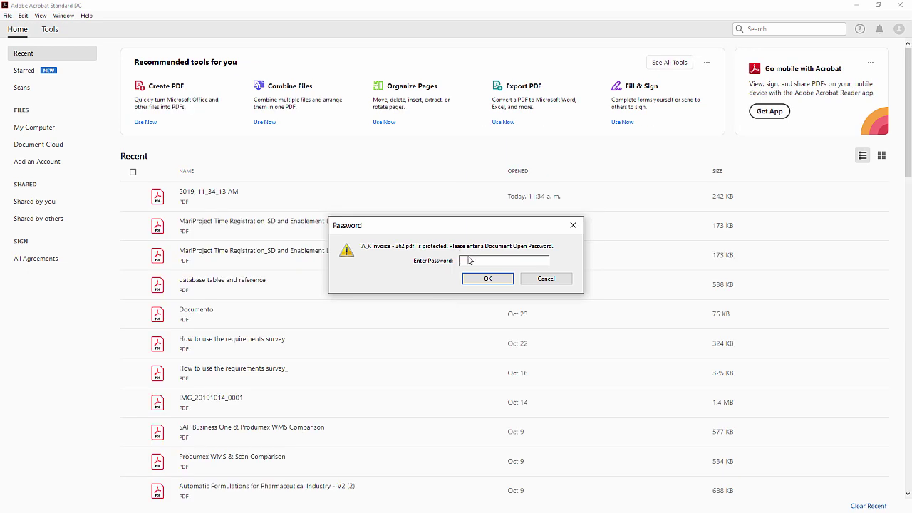
Unlock the A_R Invoice - 362 PDF with its password, scroll the invoice, and close Acrobat.
text(****)
key(Return)
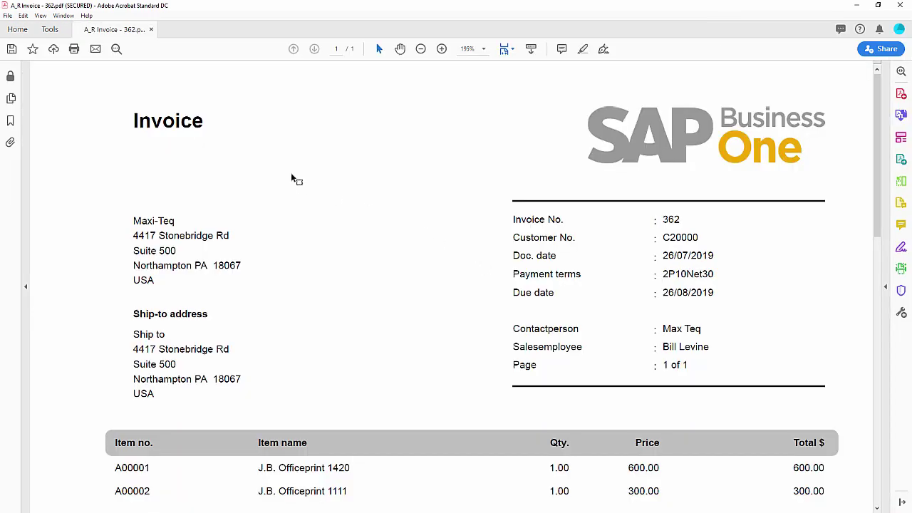
scroll(345, 196, down, 2)
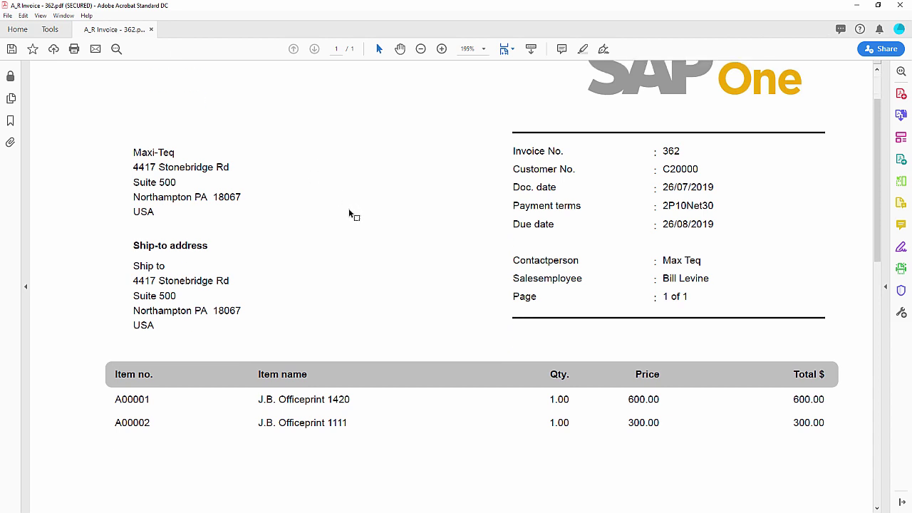
click(900, 5)
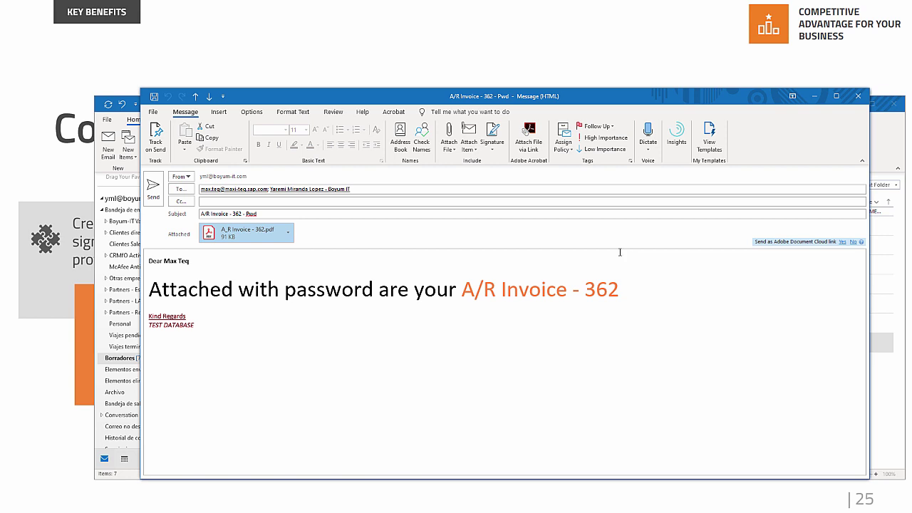
Discard the A/R Invoice draft and close the Mass Delivery window.
click(858, 95)
click(461, 288)
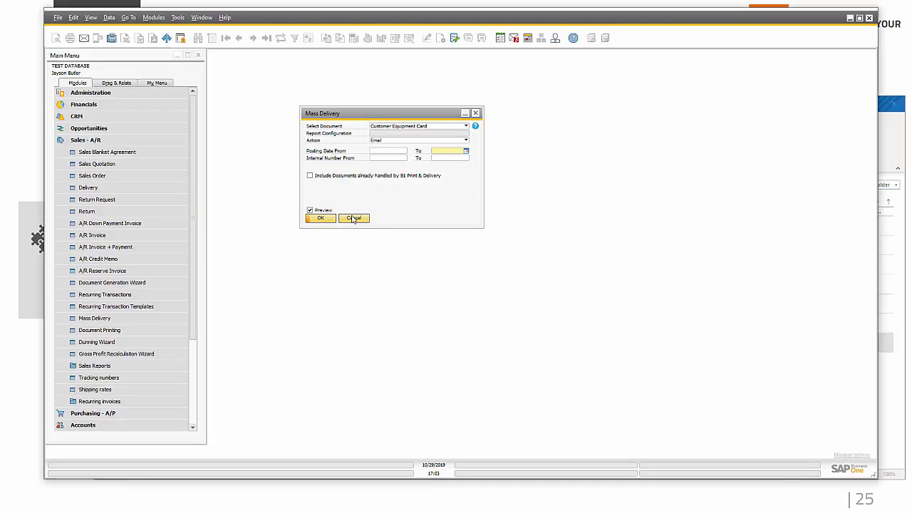
click(353, 218)
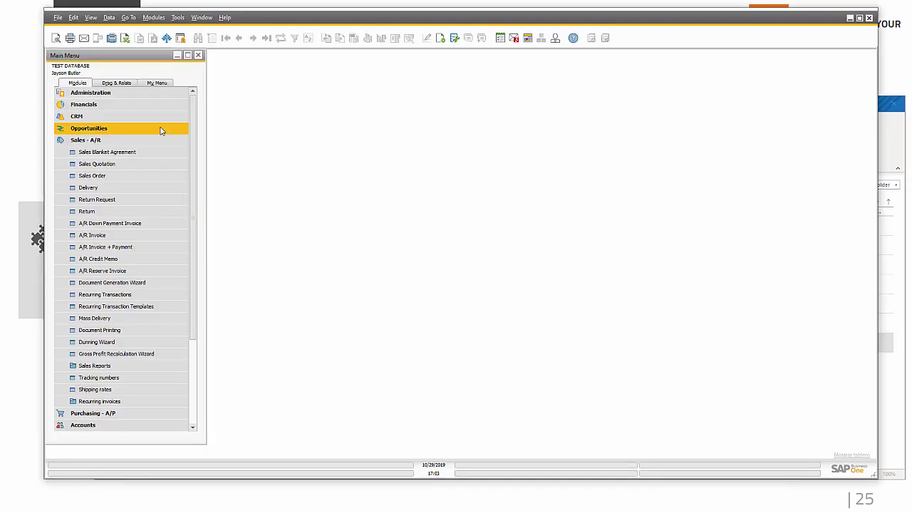
click(137, 140)
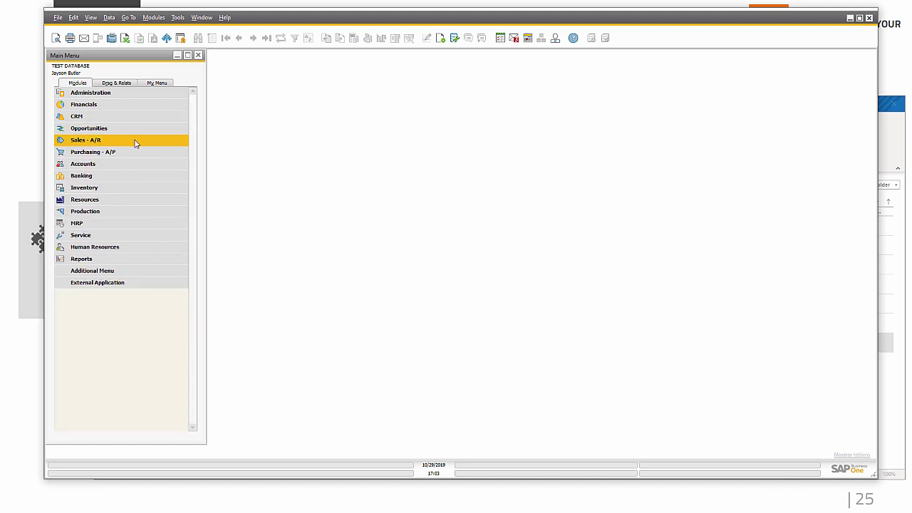
Run the Account Balance report for Customer type with Preview before execution enabled.
click(95, 164)
click(127, 201)
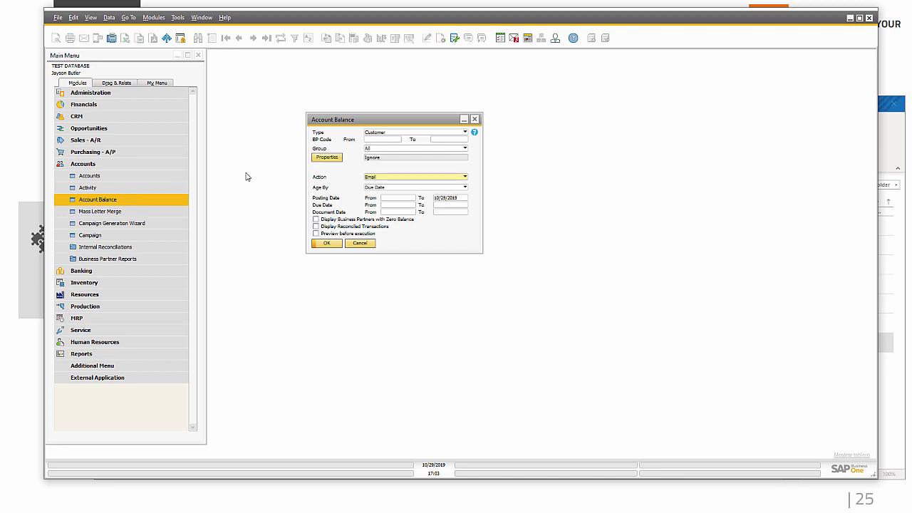
click(466, 133)
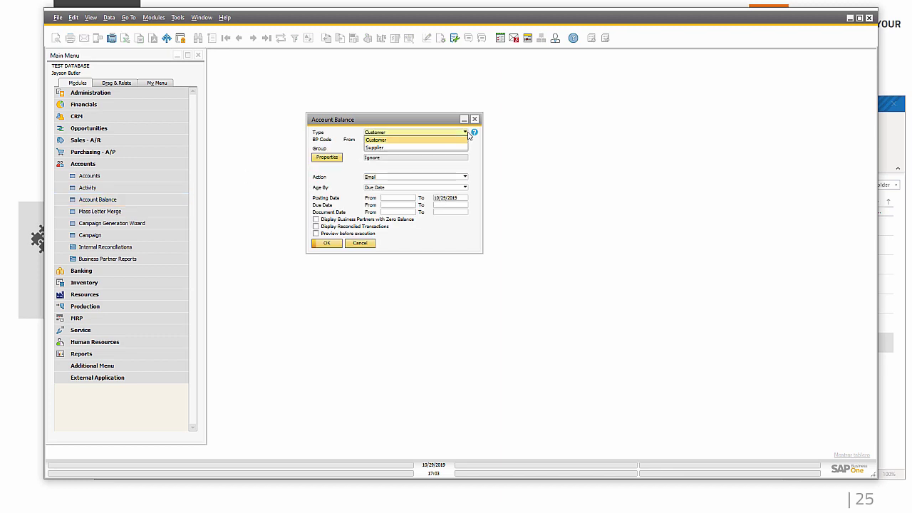
click(464, 140)
click(316, 233)
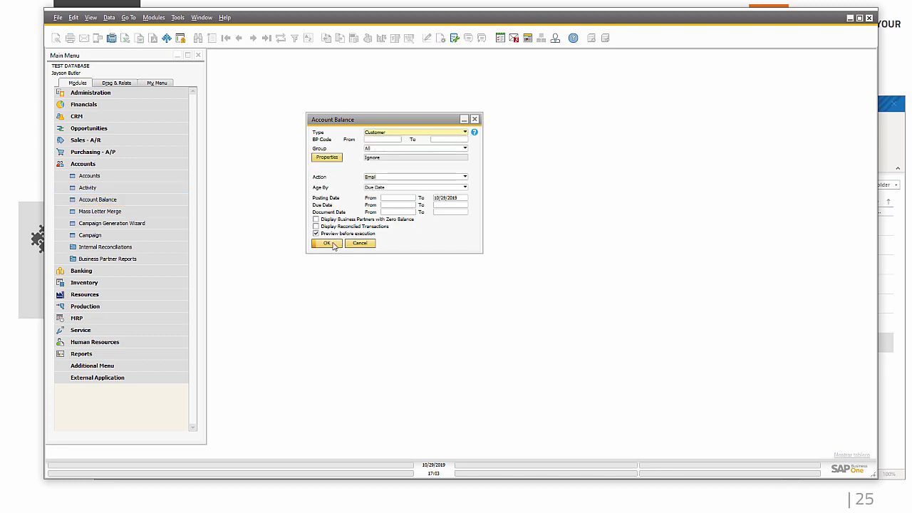
click(332, 243)
Untick SG Electronics, Maxi-Teq and Aquent Systems, then generate balances for the remaining customers.
click(272, 118)
click(272, 139)
click(273, 102)
click(270, 346)
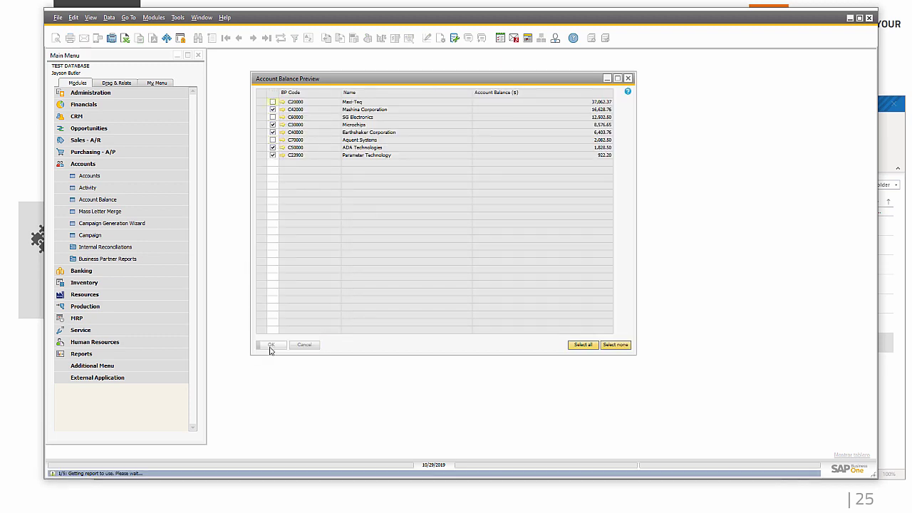